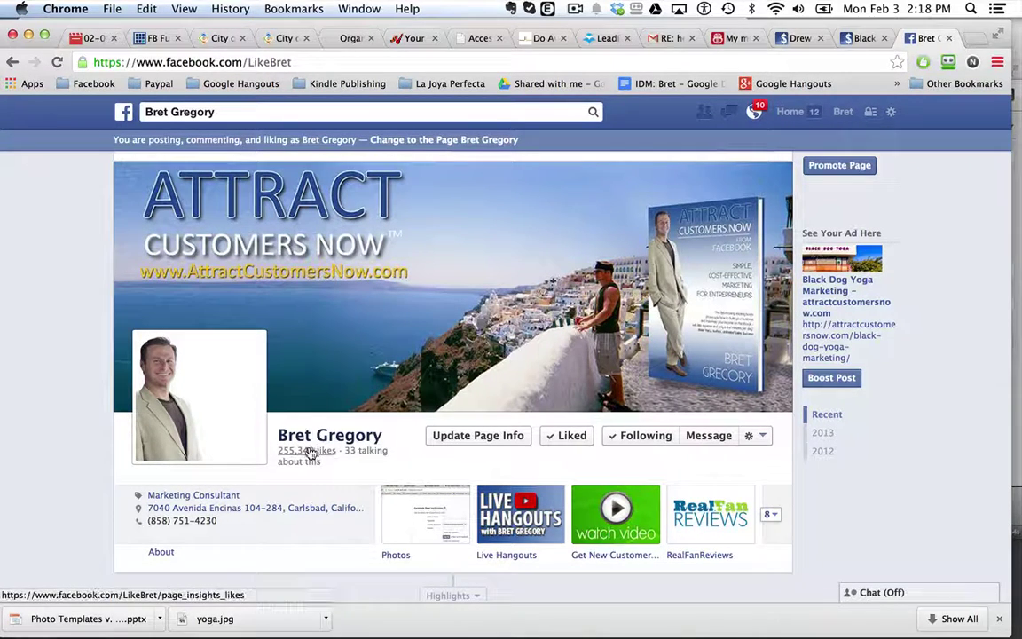
# Read through the latest yoga training post on the business page, expanding its full text.
pyautogui.scroll(-5, 42, 501)
pyautogui.scroll(-4, 41, 500)
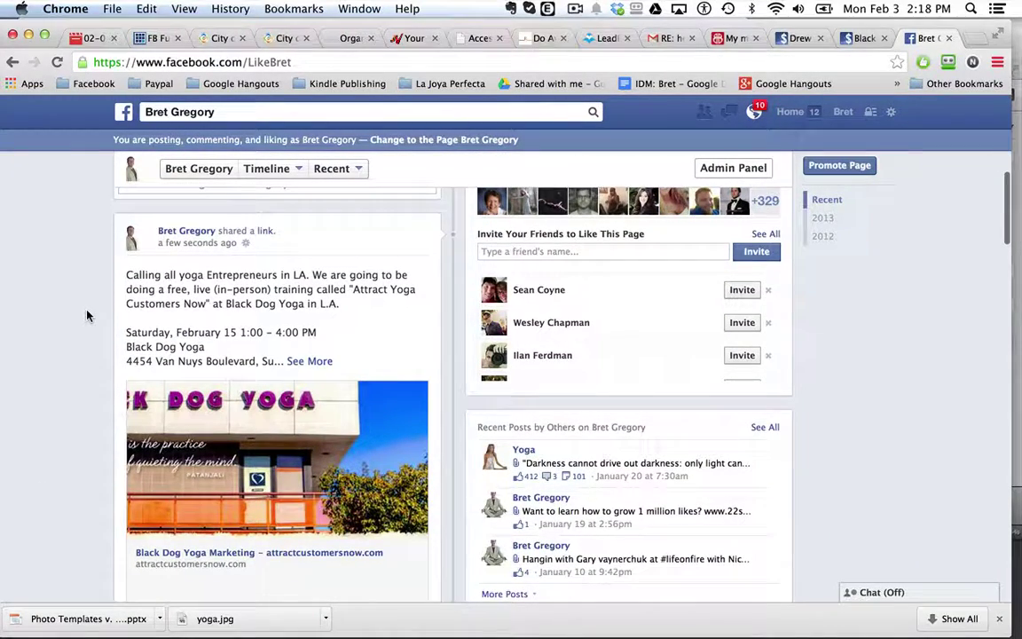
pyautogui.scroll(-1, 87, 315)
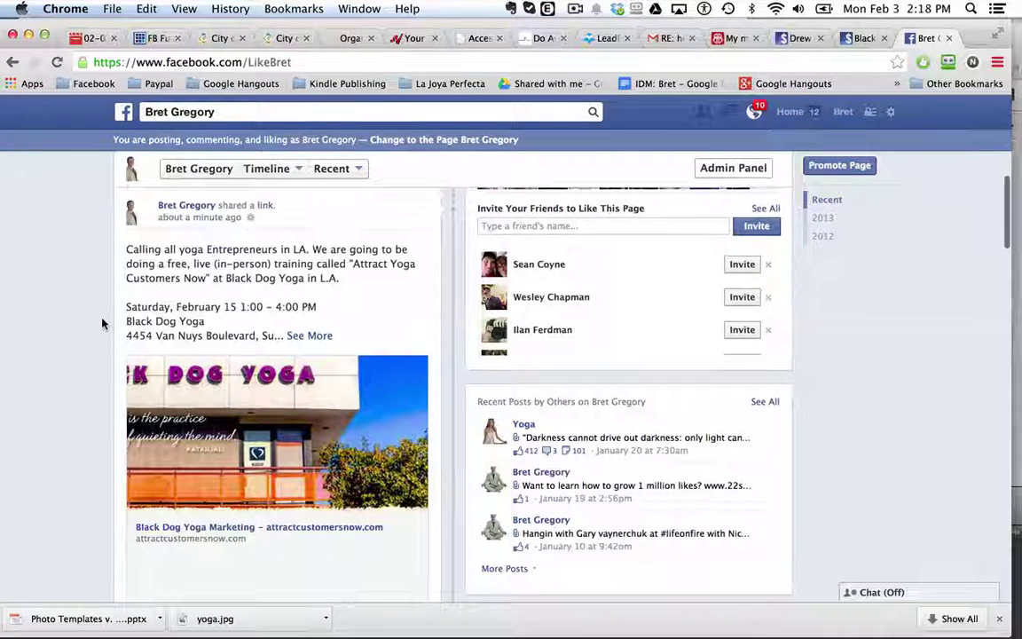
pyautogui.scroll(-1, 91, 284)
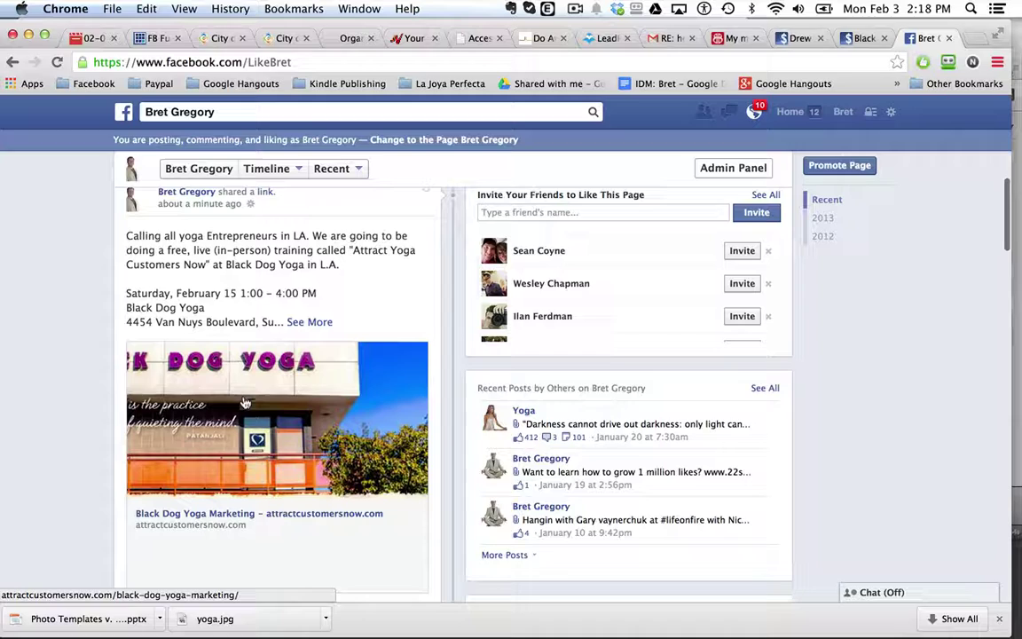
pyautogui.scroll(-3, 65, 365)
pyautogui.scroll(2, 65, 365)
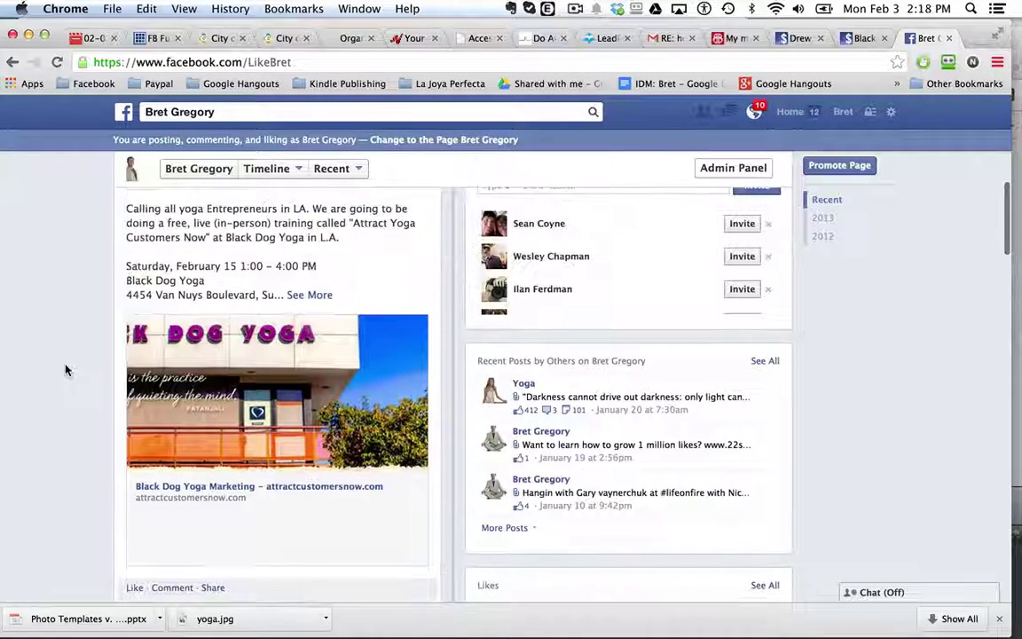
pyautogui.click(309, 294)
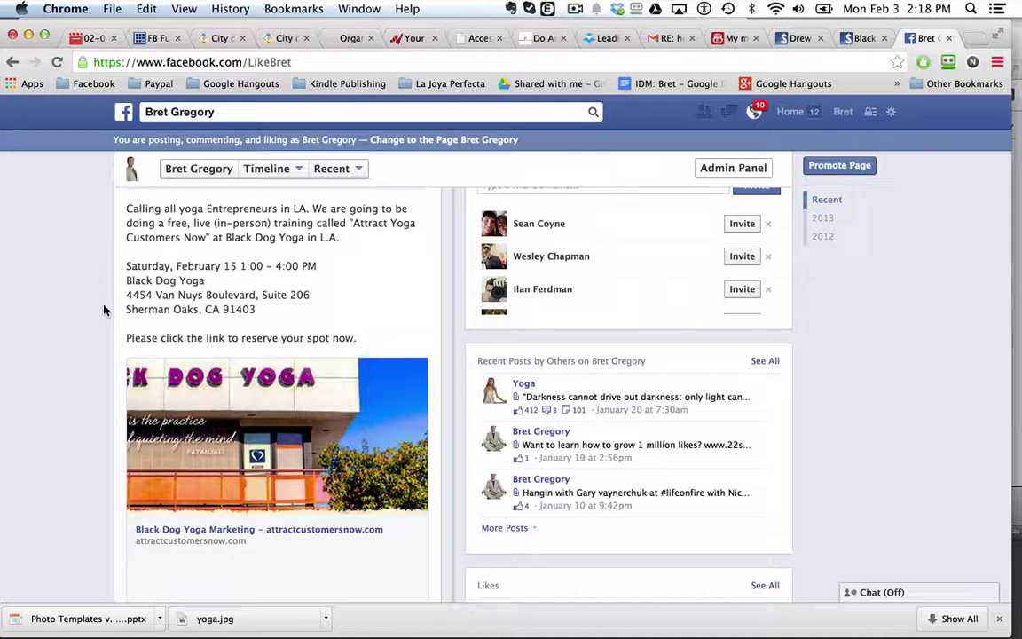
pyautogui.scroll(-3, 103, 310)
pyautogui.scroll(4, 104, 309)
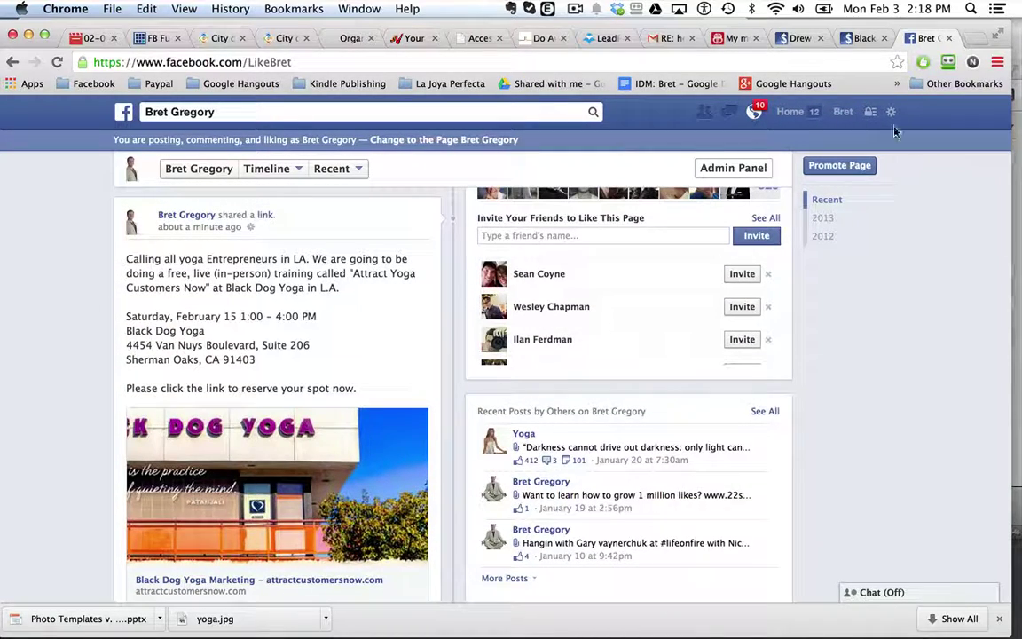
pyautogui.click(892, 113)
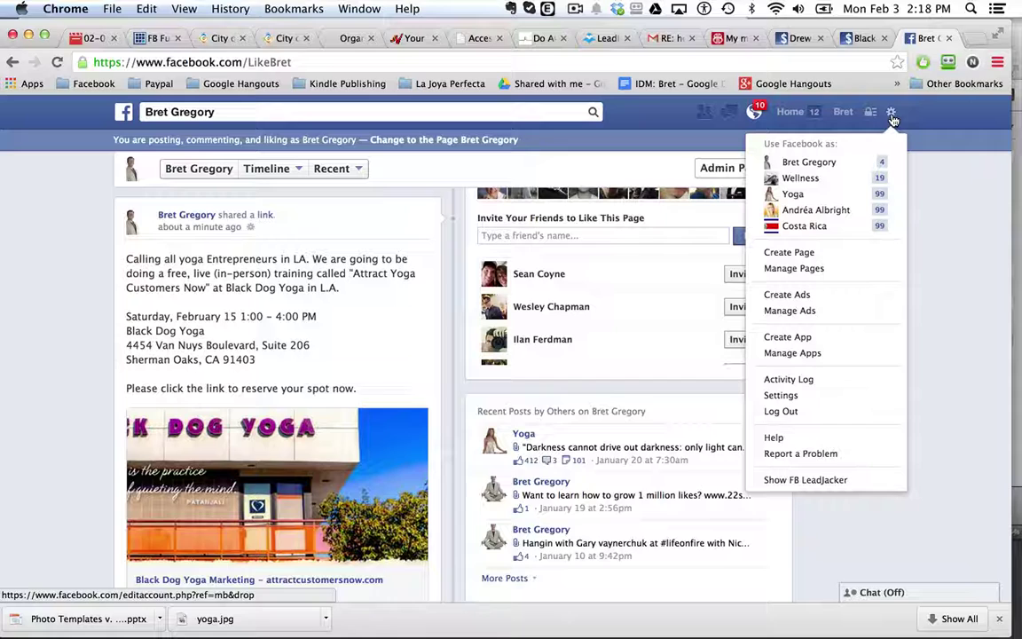
pyautogui.click(960, 201)
# Share the yoga training post on your own timeline, adding "Namaste Yogis!" in front of the existing text.
pyautogui.scroll(-5, 71, 397)
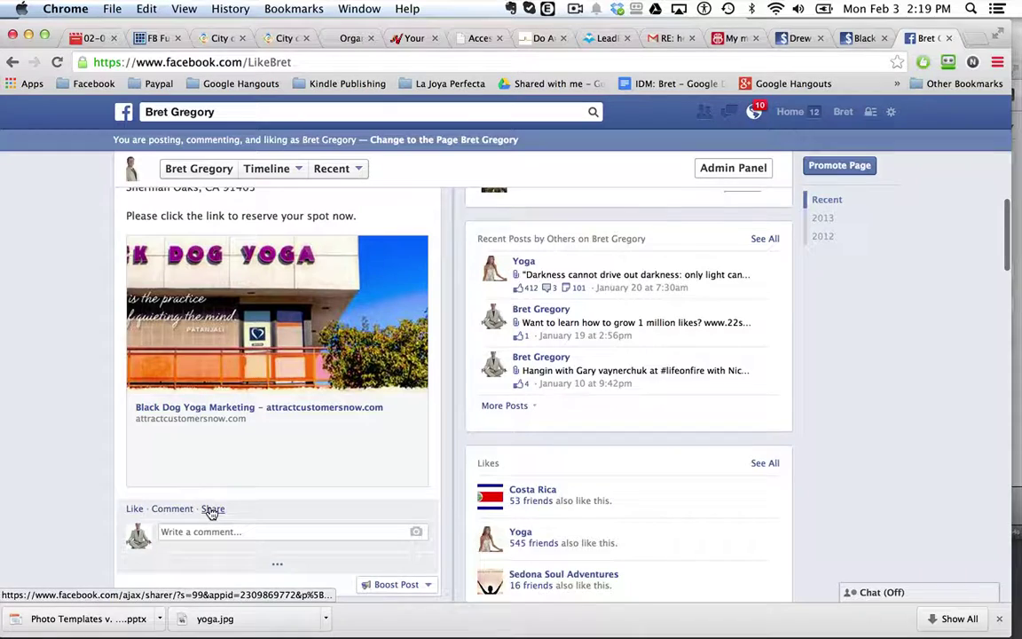
pyautogui.click(212, 509)
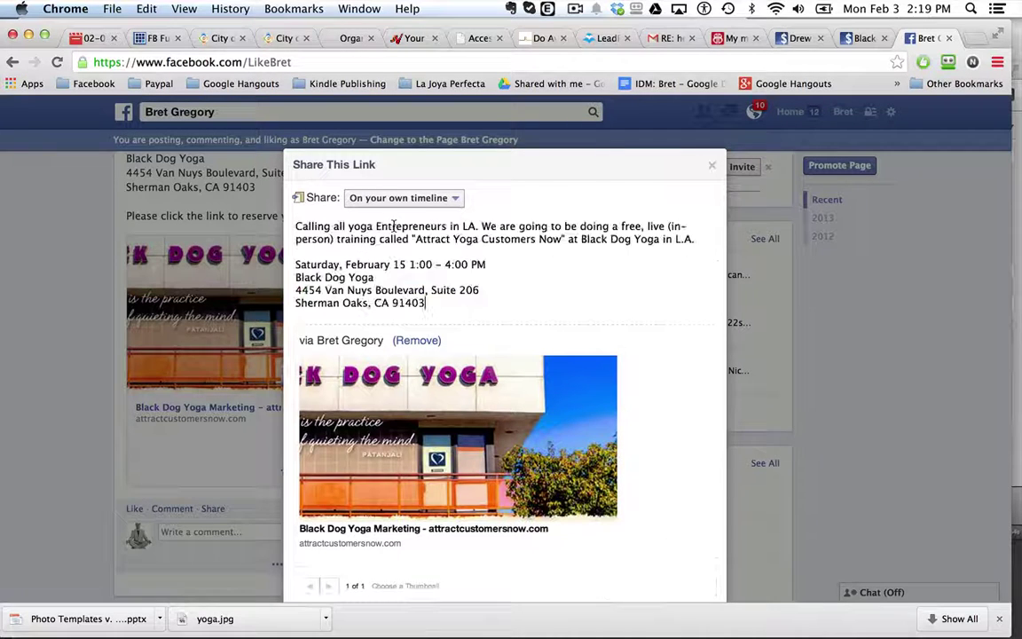
pyautogui.write('Calling all yoga Entrepreneurs in LA. We are going to be doing a free, live (in-person) training called "Attract Yoga Customers Now" at Black Dog Yoga in L.A.  Saturday, February 15 1:00 – 4:00 PM Black Dog Yoga 4454 Van Nuys Boulevard, Suite 206 Sherman Oaks, CA 91403')
pyautogui.write('N')
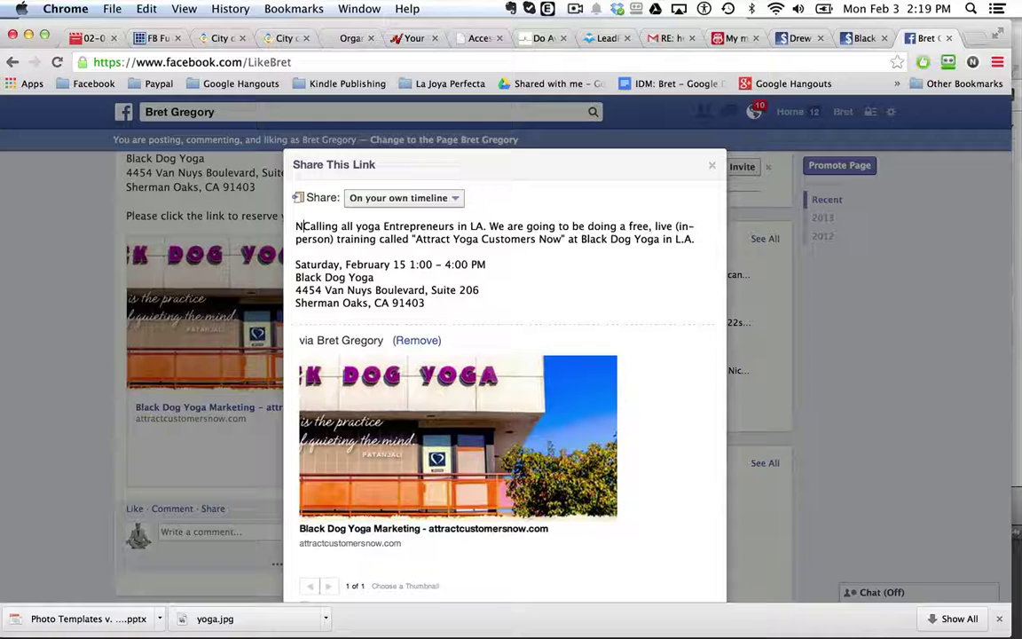
pyautogui.write('amaste Yo')
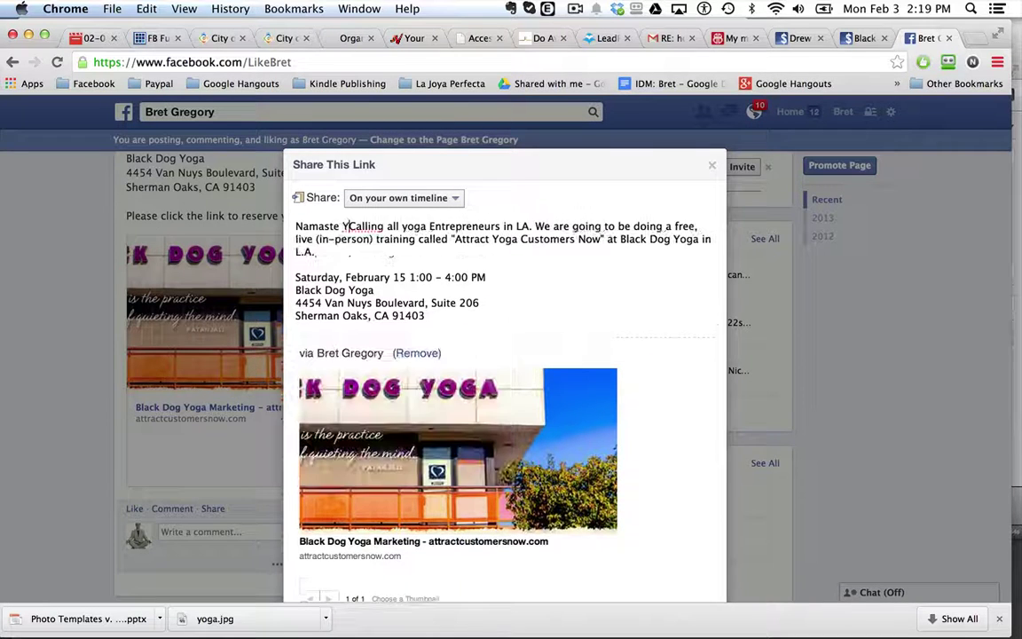
pyautogui.write('gis!')
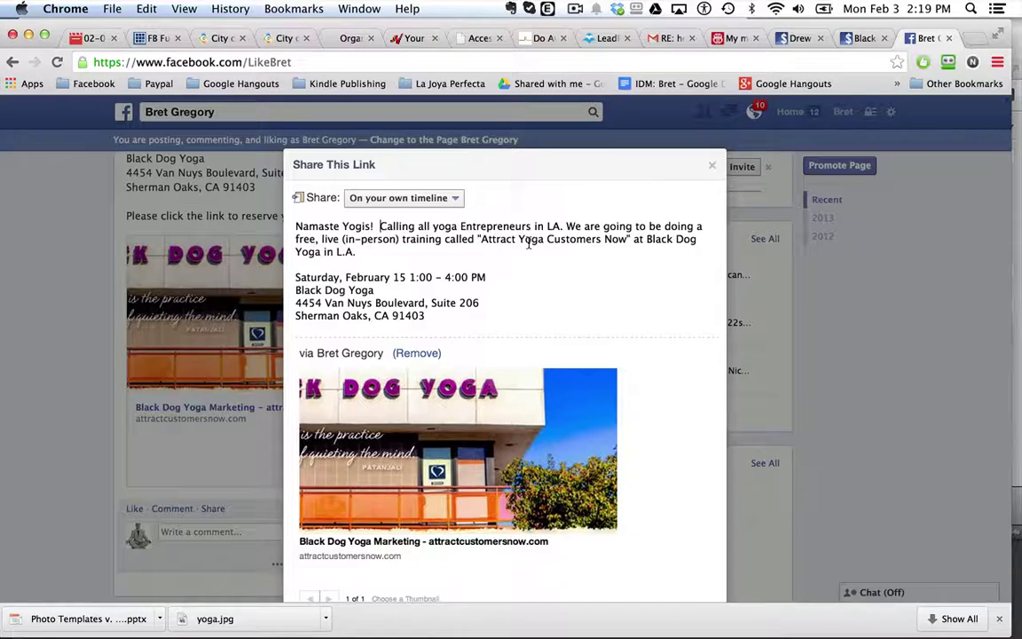
pyautogui.scroll(-3, 529, 243)
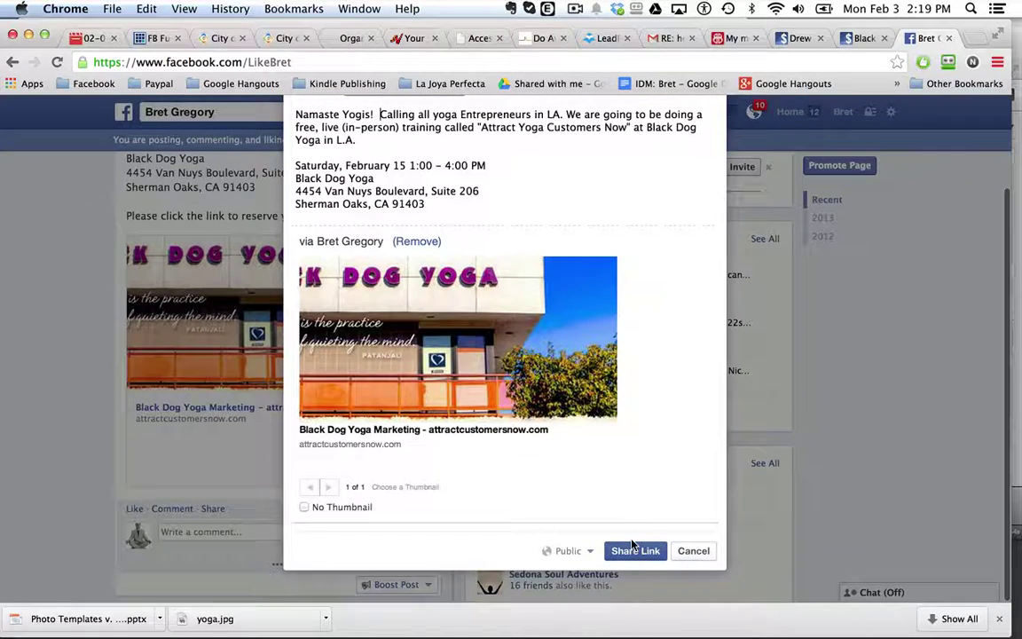
pyautogui.click(633, 551)
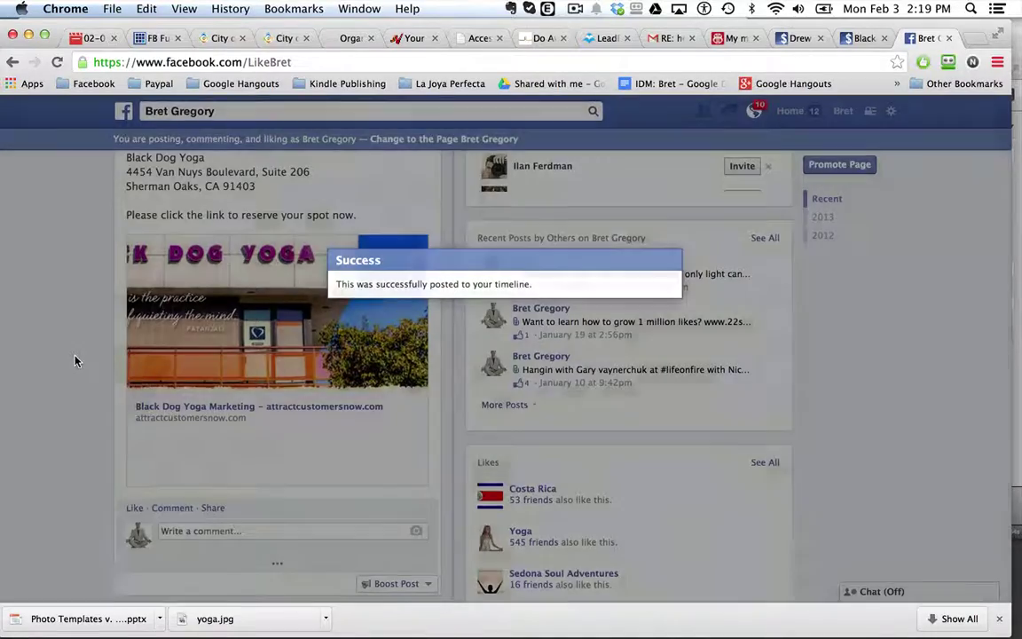
# Like the original yoga training post on the business page.
pyautogui.scroll(-15, 78, 493)
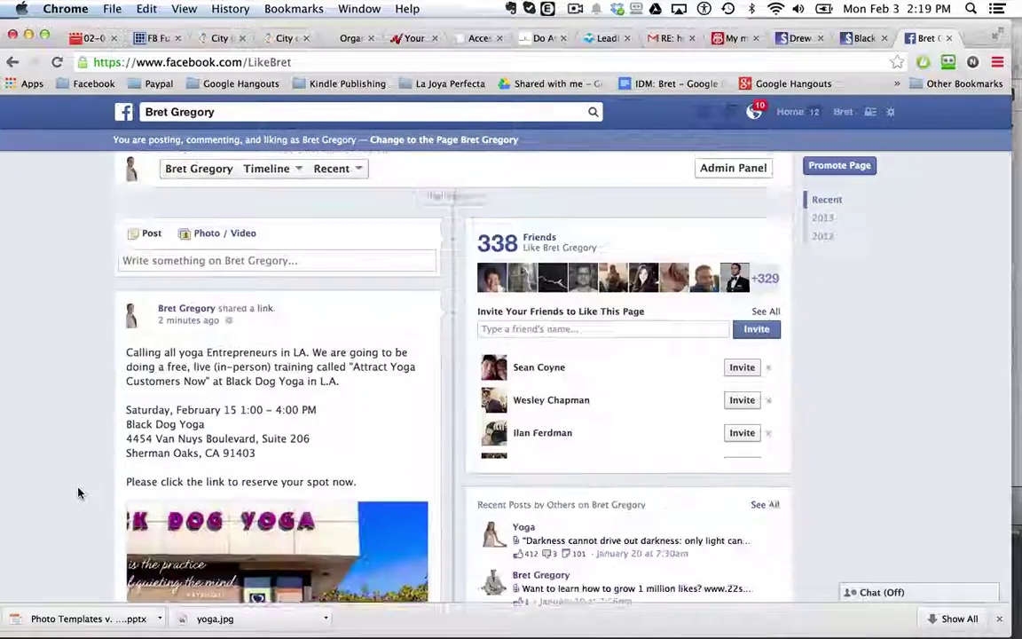
pyautogui.click(134, 371)
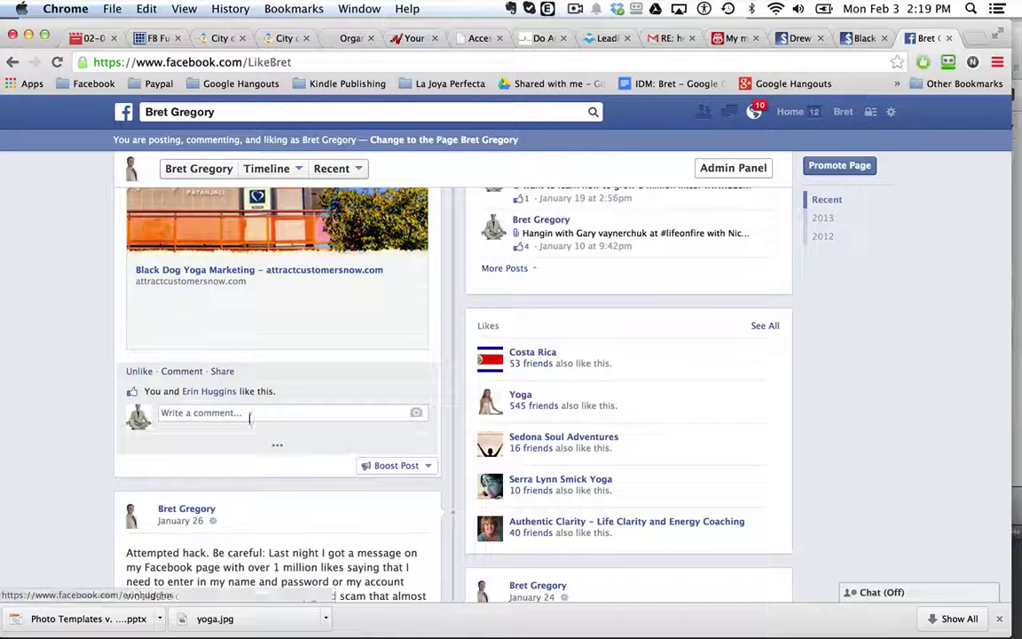
# Reveal the hidden emoji-filled comment under the yoga training post and unhide it.
pyautogui.click(278, 446)
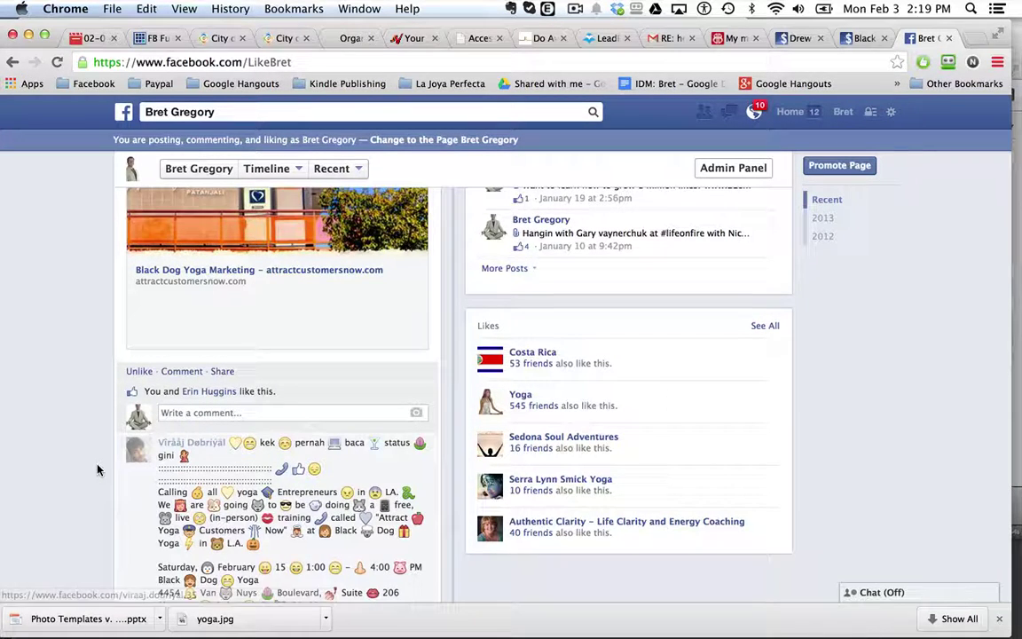
pyautogui.scroll(-3, 98, 468)
pyautogui.scroll(-1, 98, 470)
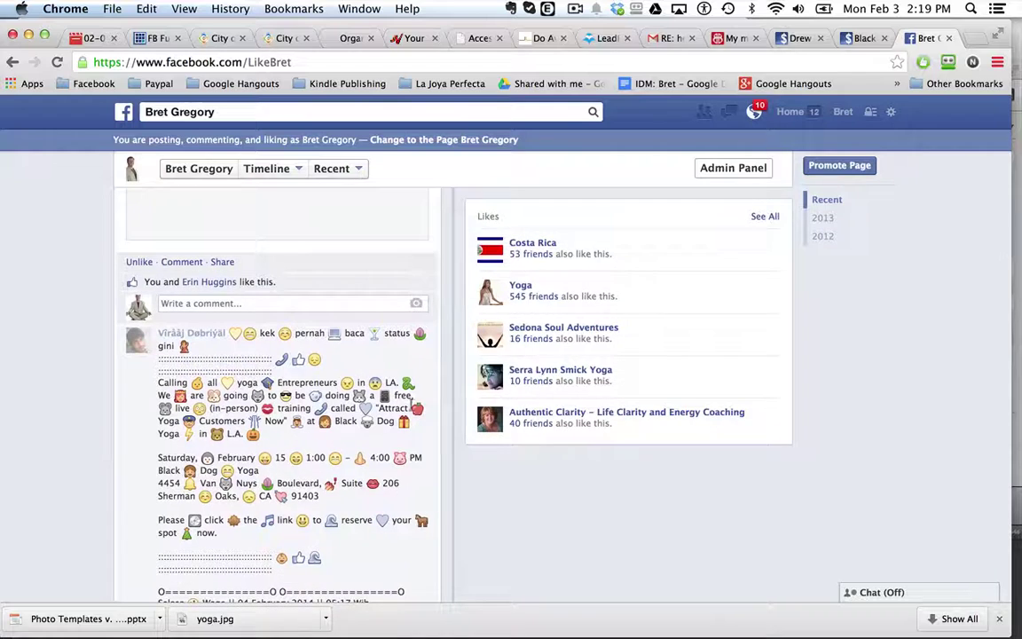
pyautogui.scroll(-4, 426, 372)
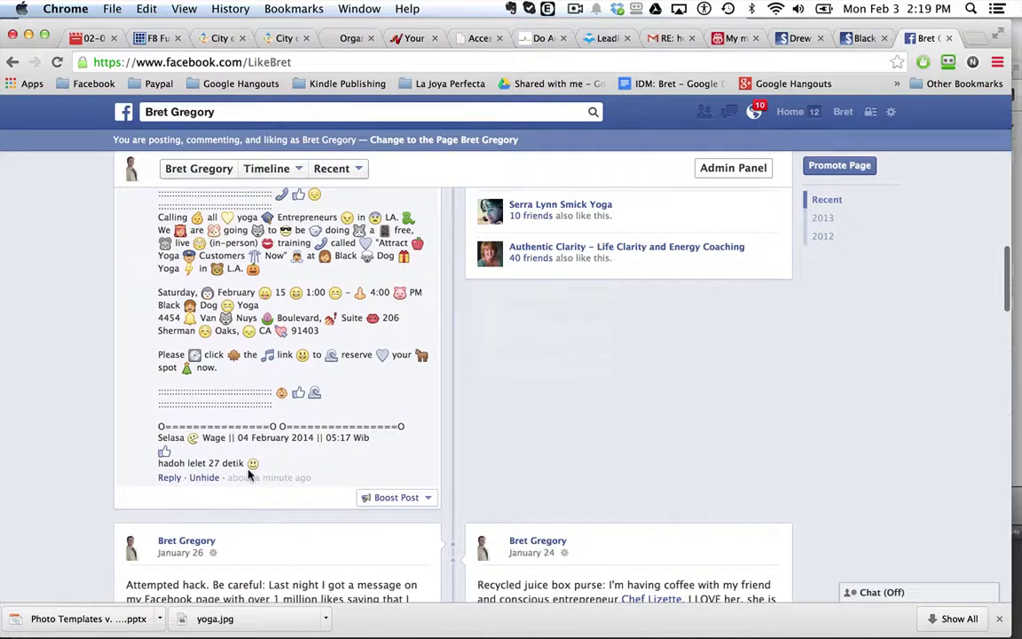
pyautogui.click(203, 480)
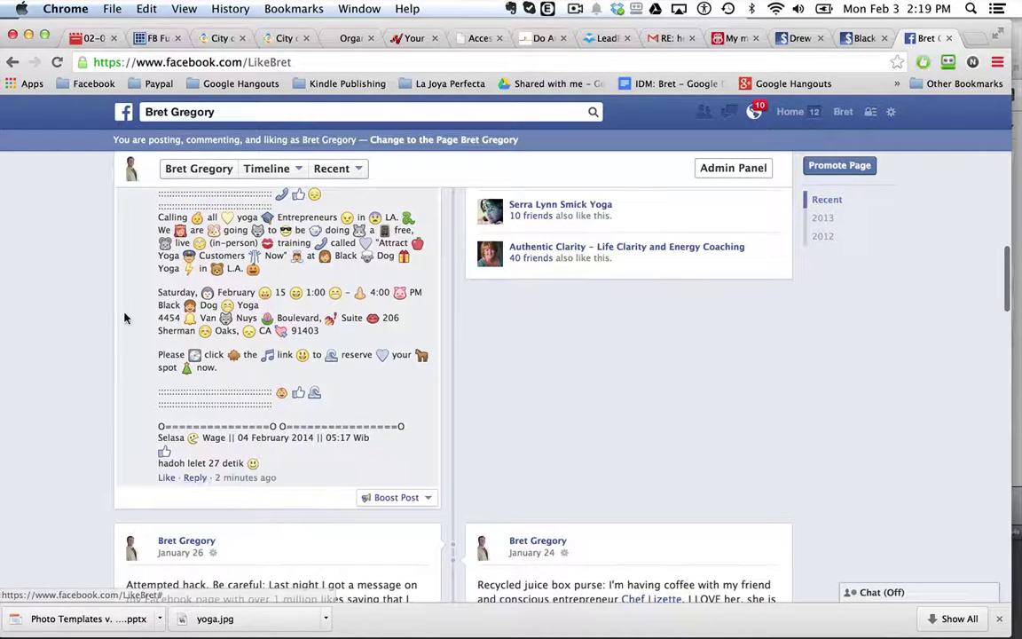
# Hide the emoji-filled spam comment and ban its author from the page.
pyautogui.scroll(3, 125, 316)
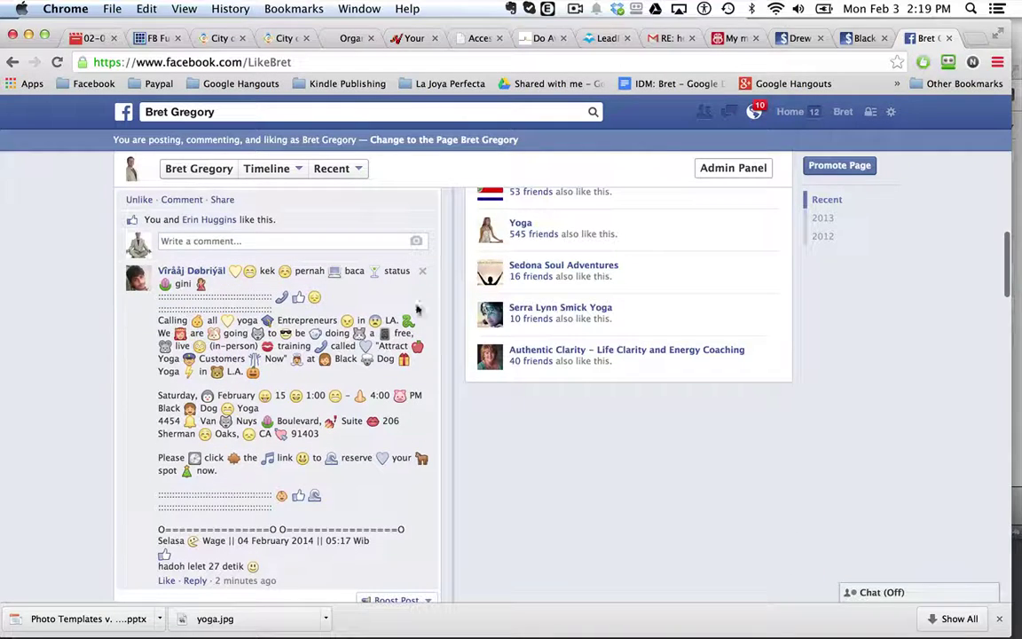
pyautogui.click(422, 271)
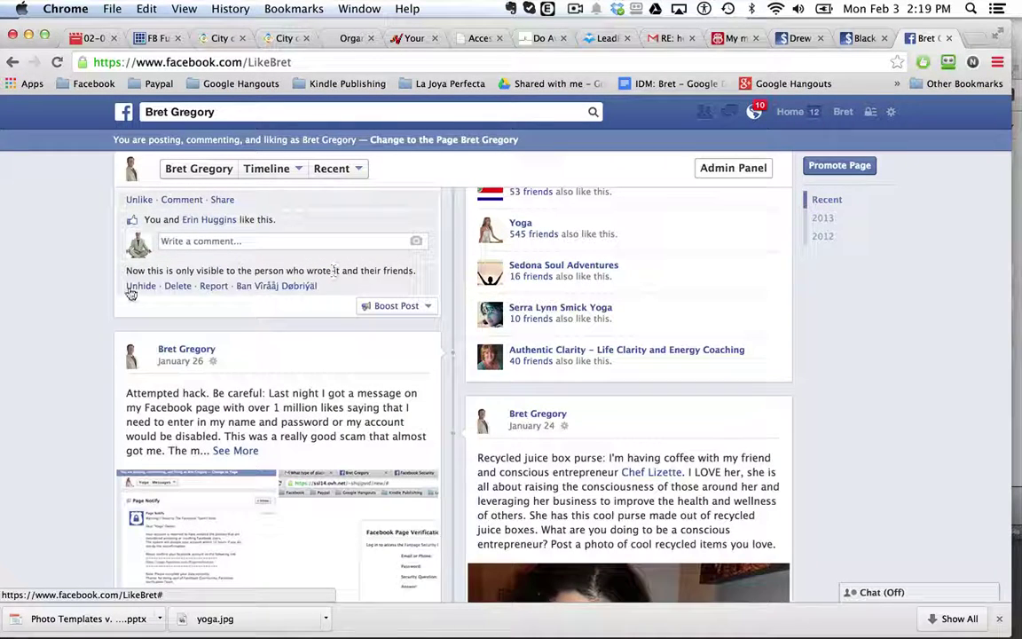
pyautogui.click(266, 287)
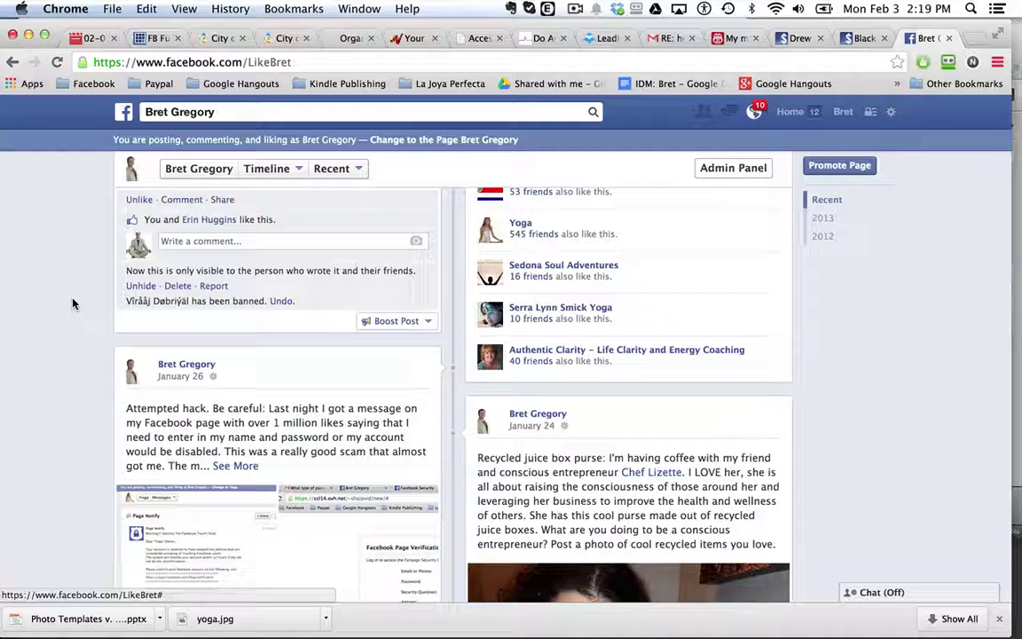
# Open the personal profile and check the shared "Namaste Yogis!" post on its timeline.
pyautogui.scroll(5, 74, 304)
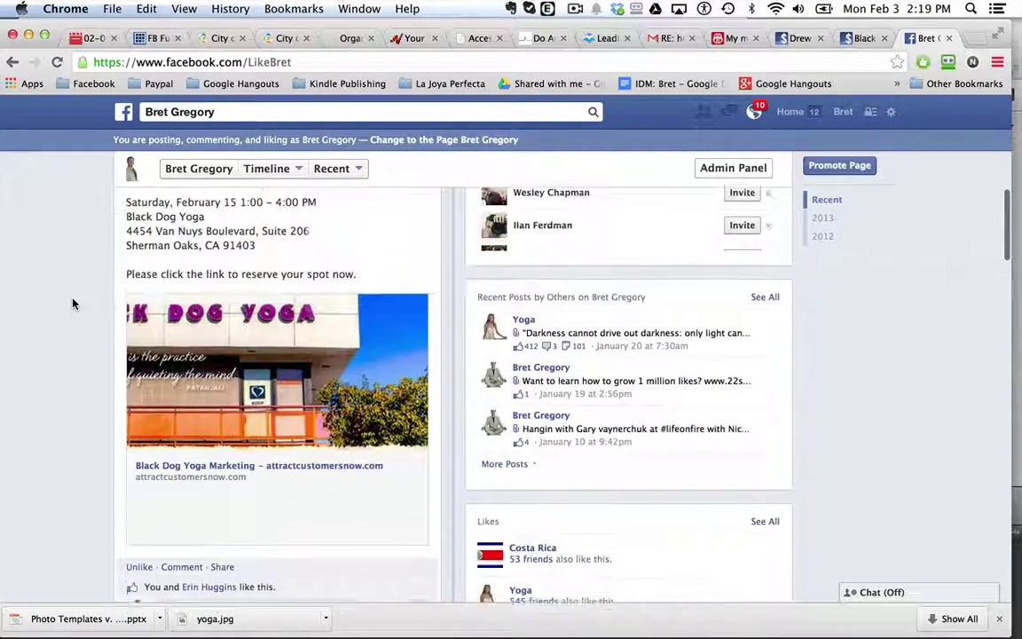
pyautogui.scroll(2, 74, 304)
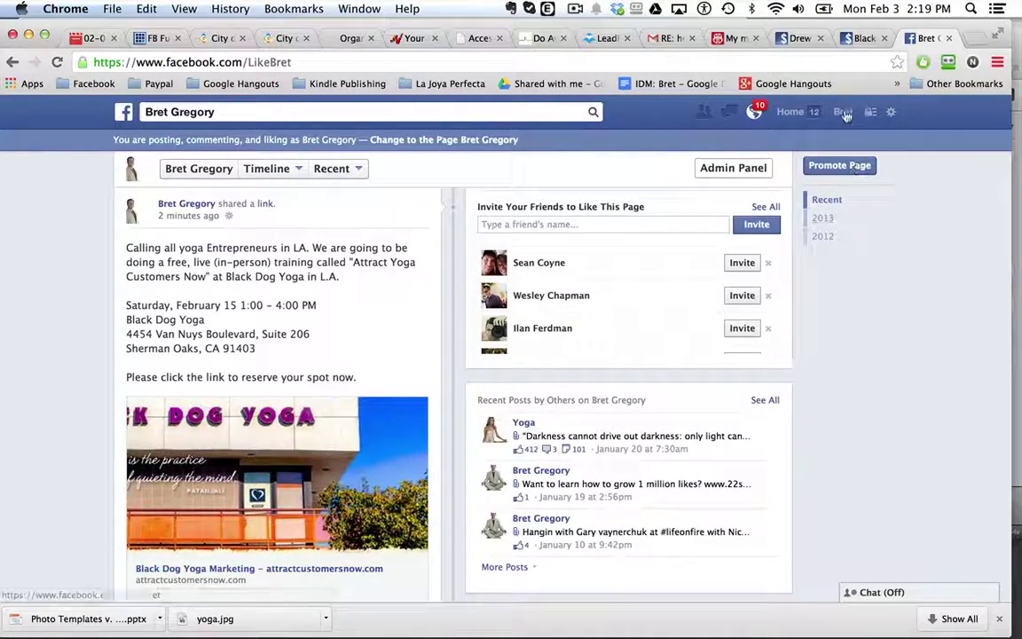
pyautogui.click(844, 112)
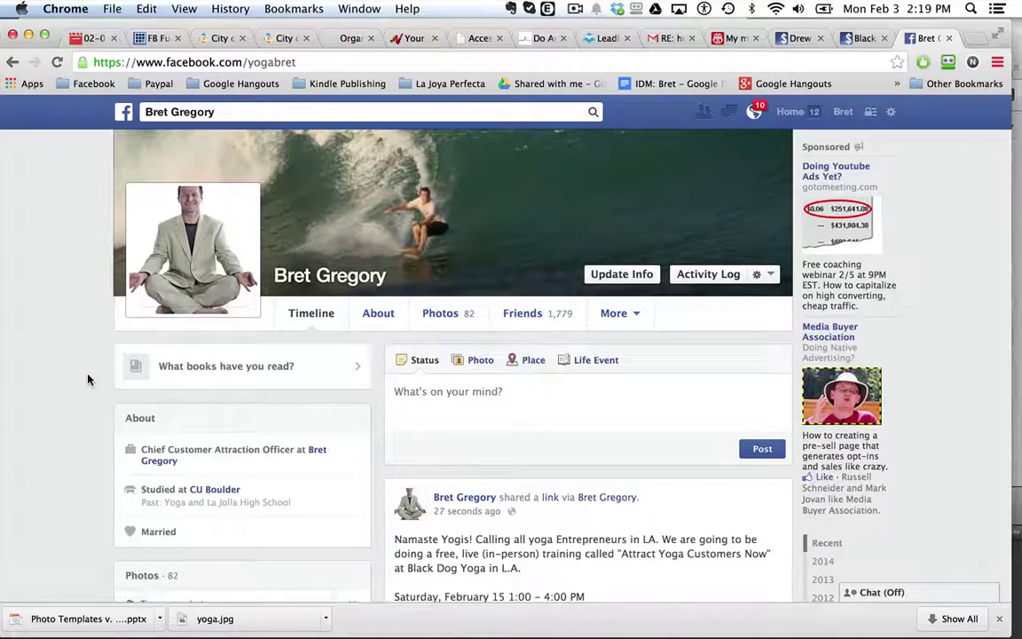
pyautogui.scroll(-4, 87, 380)
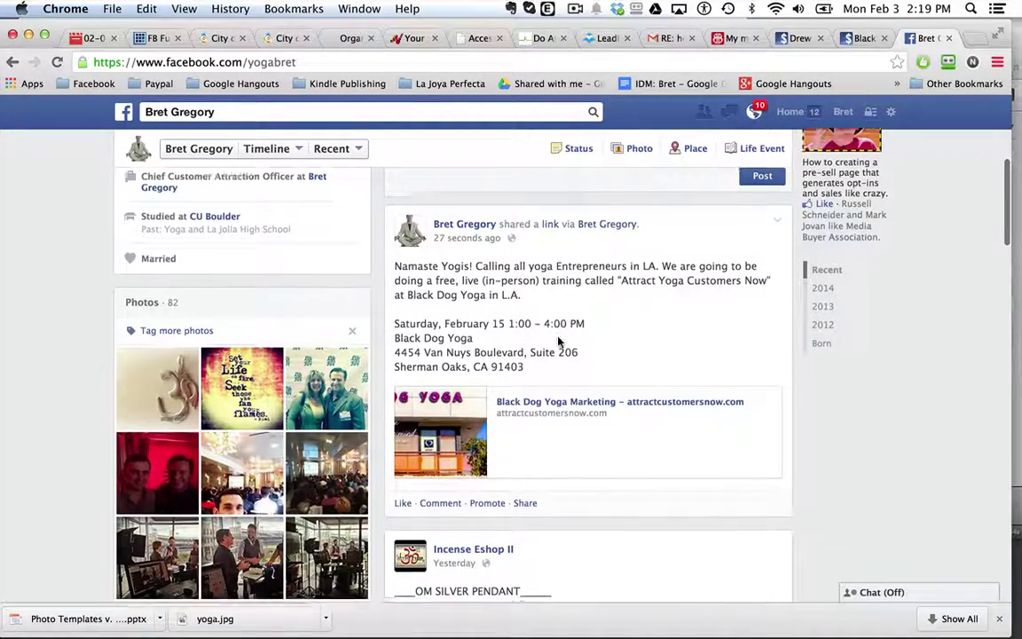
pyautogui.scroll(-2, 557, 333)
pyautogui.scroll(-1, 567, 293)
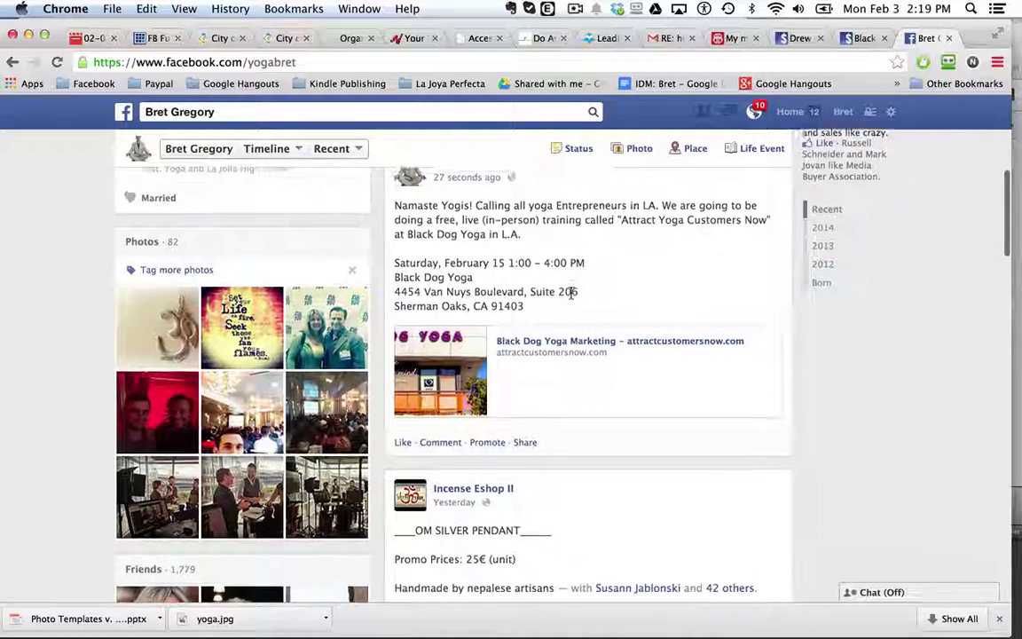
pyautogui.scroll(10, 486, 440)
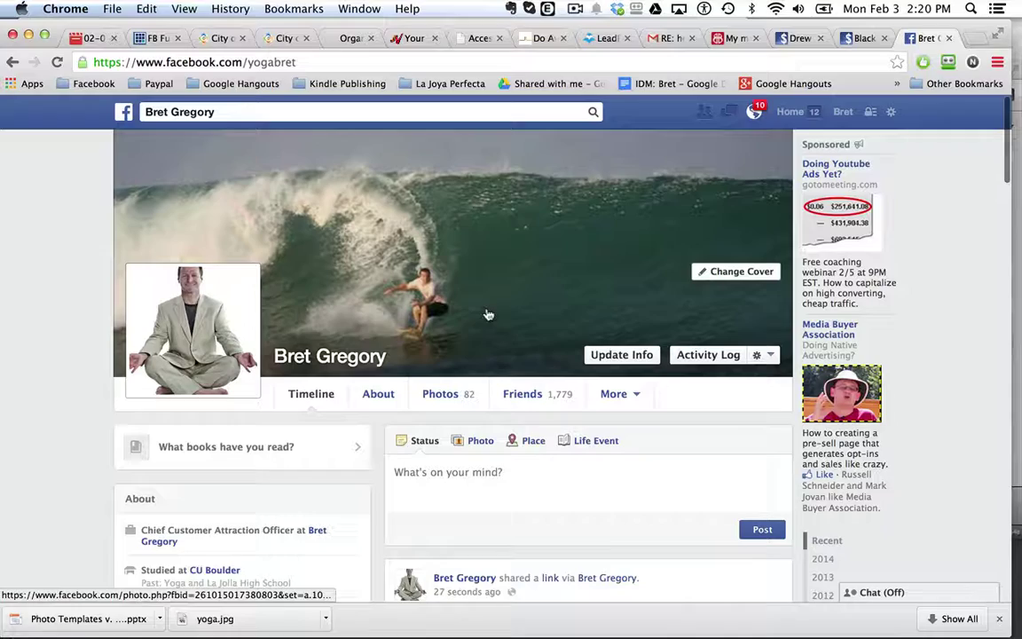
# Promote the shared "Namaste Yogis!" post to friends, paying with the PayPal account.
pyautogui.scroll(-5, 526, 479)
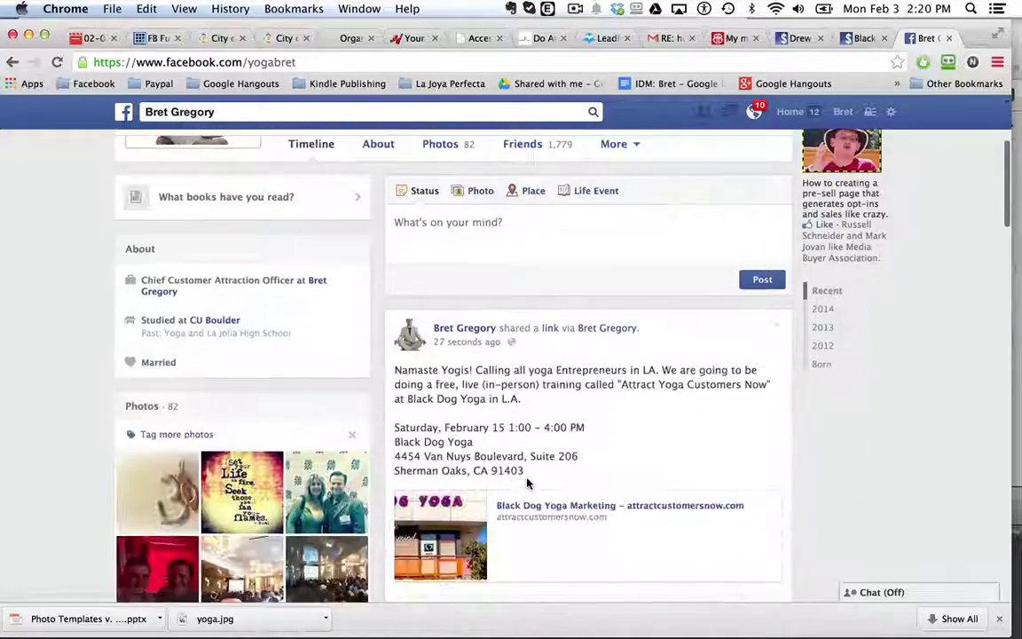
pyautogui.scroll(-4, 527, 481)
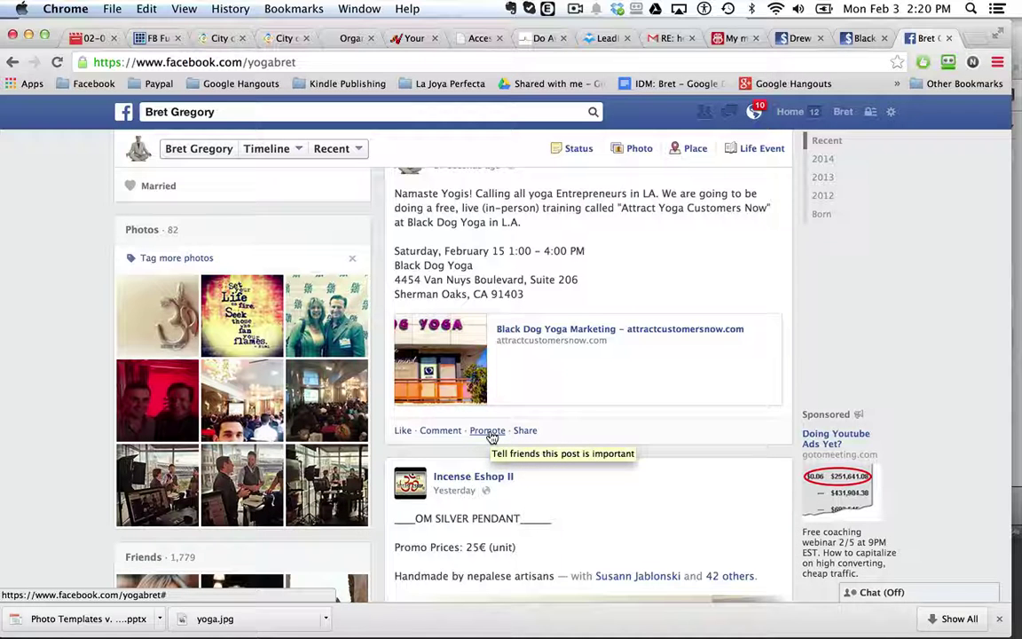
pyautogui.click(488, 430)
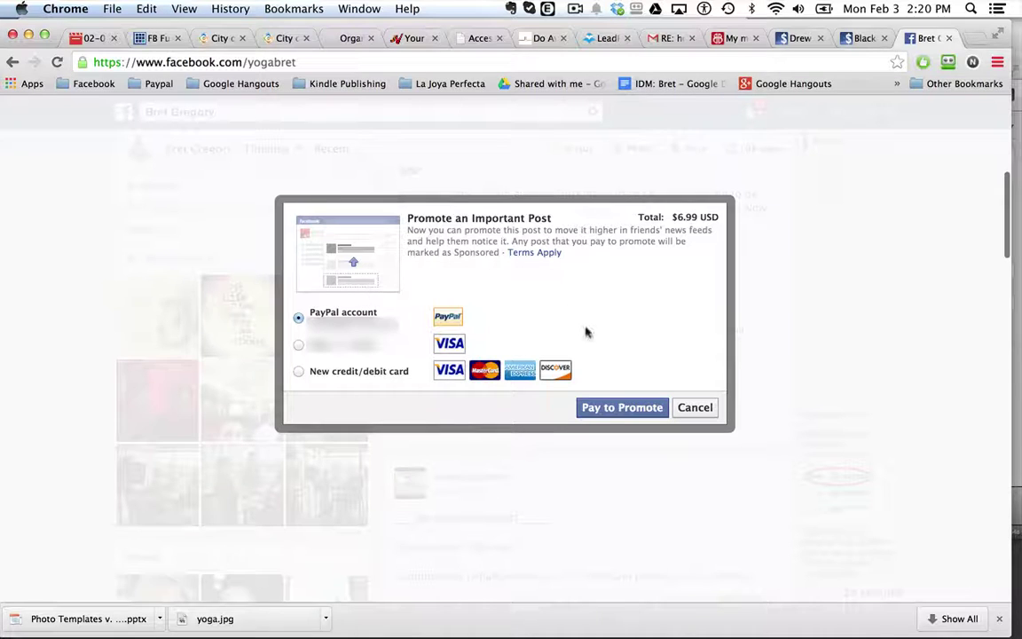
pyautogui.click(622, 408)
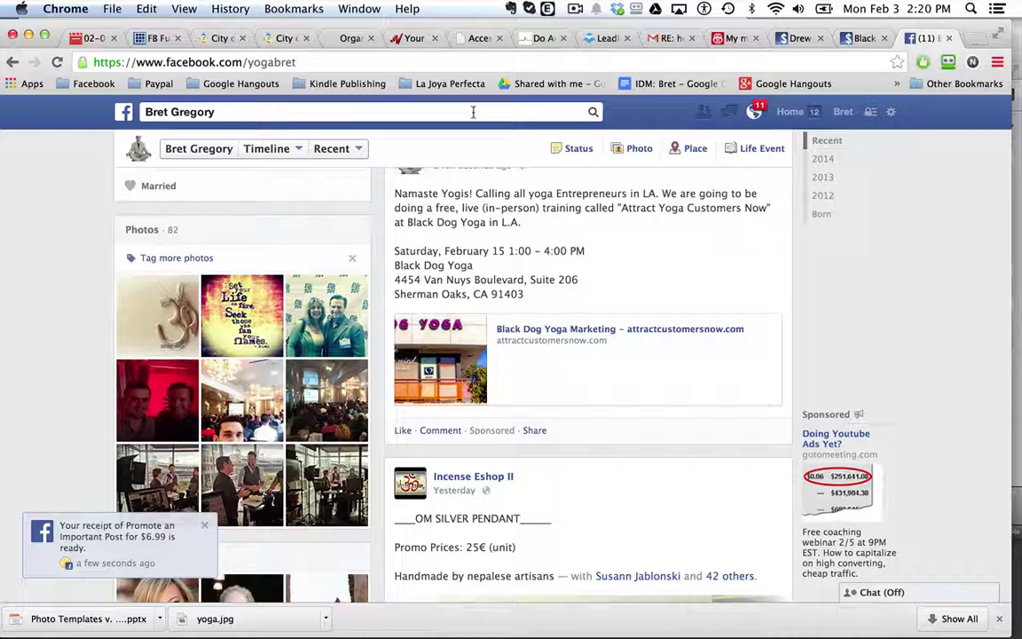
# Like the promoted "Namaste Yogis!" post on the personal timeline.
pyautogui.click(168, 549)
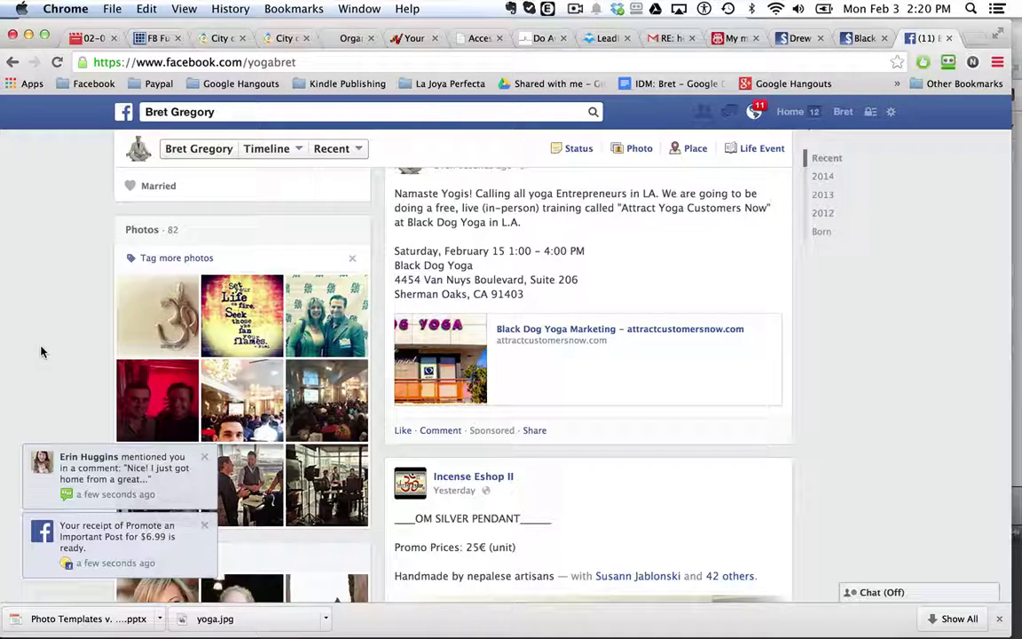
pyautogui.click(403, 431)
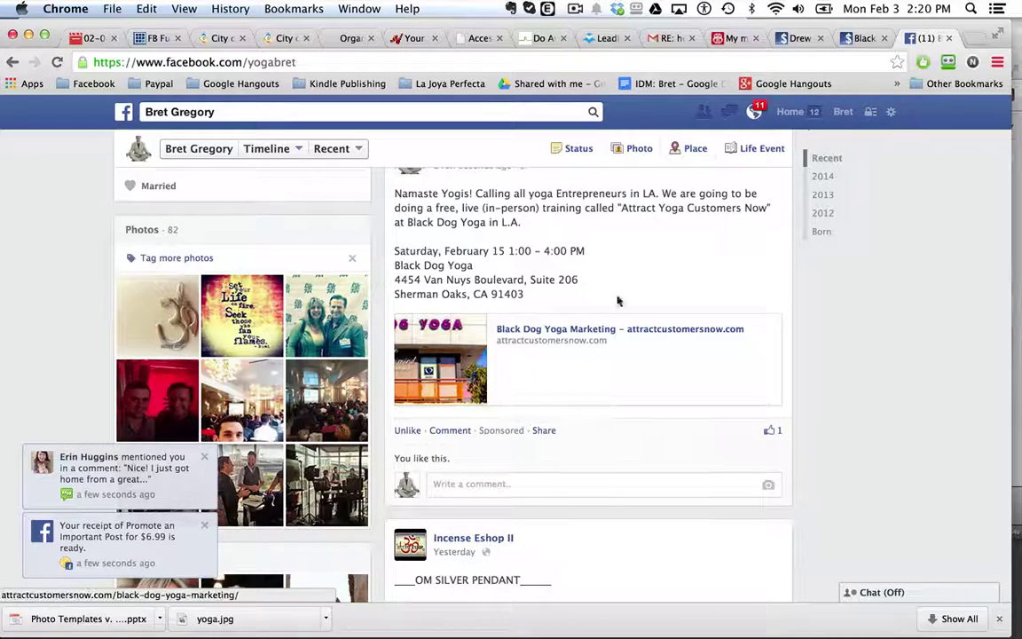
# Review the personal timeline, checking the friends total in the profile header and the likes on the promoted "Namaste Yogis!" post.
pyautogui.scroll(3, 583, 275)
pyautogui.scroll(5, 583, 270)
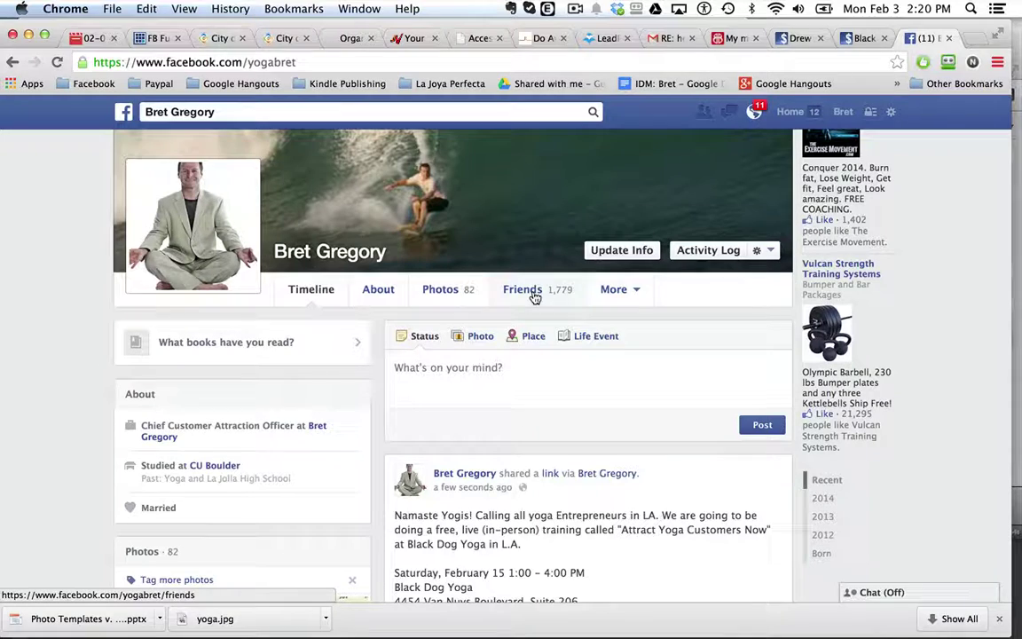
pyautogui.scroll(-5, 528, 417)
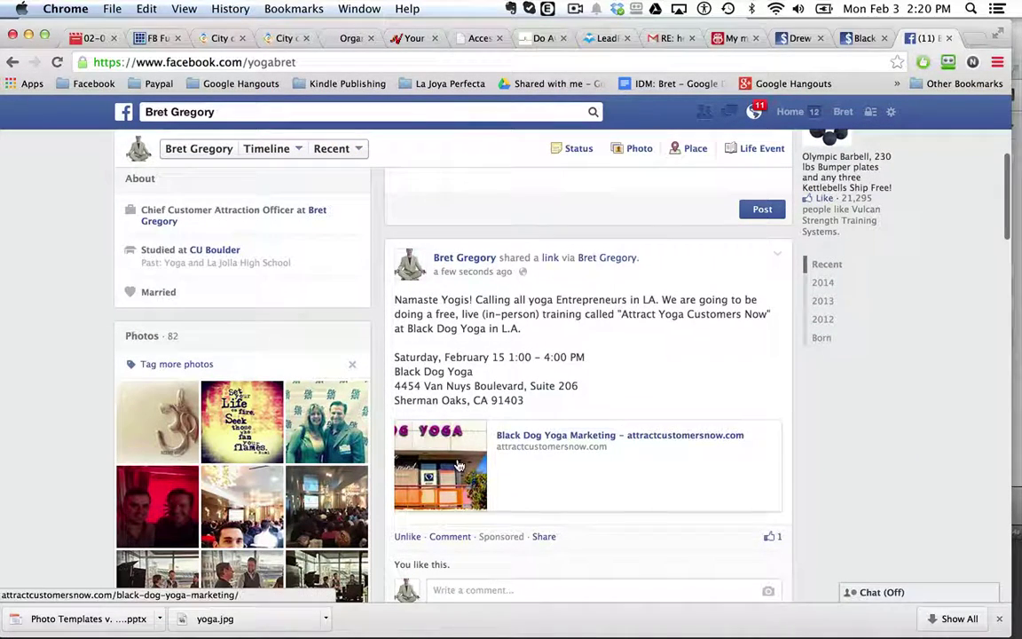
pyautogui.scroll(5, 459, 466)
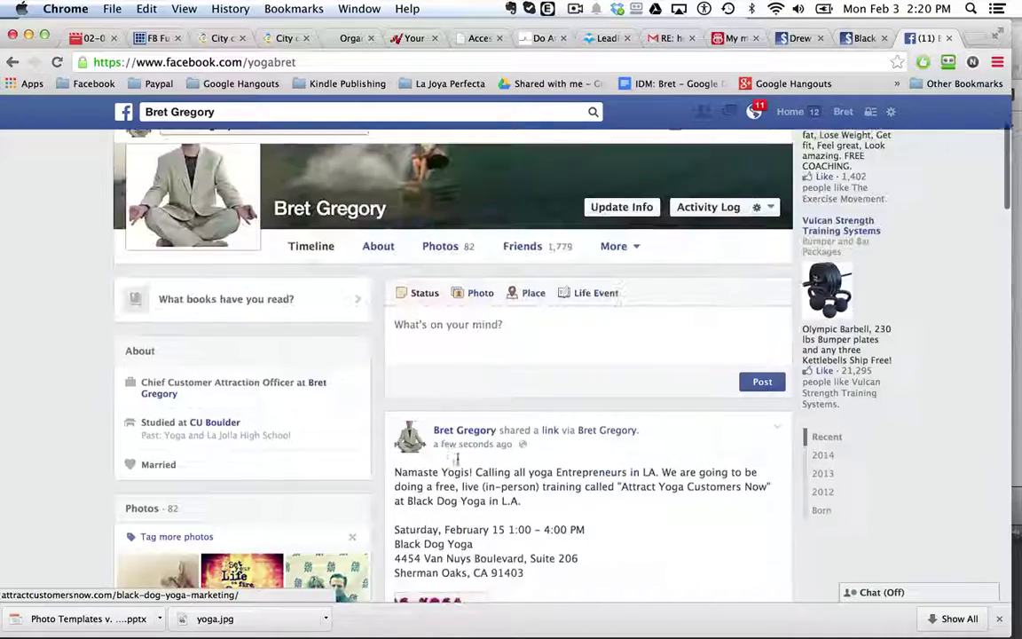
pyautogui.scroll(-3, 456, 461)
pyautogui.scroll(-3, 457, 459)
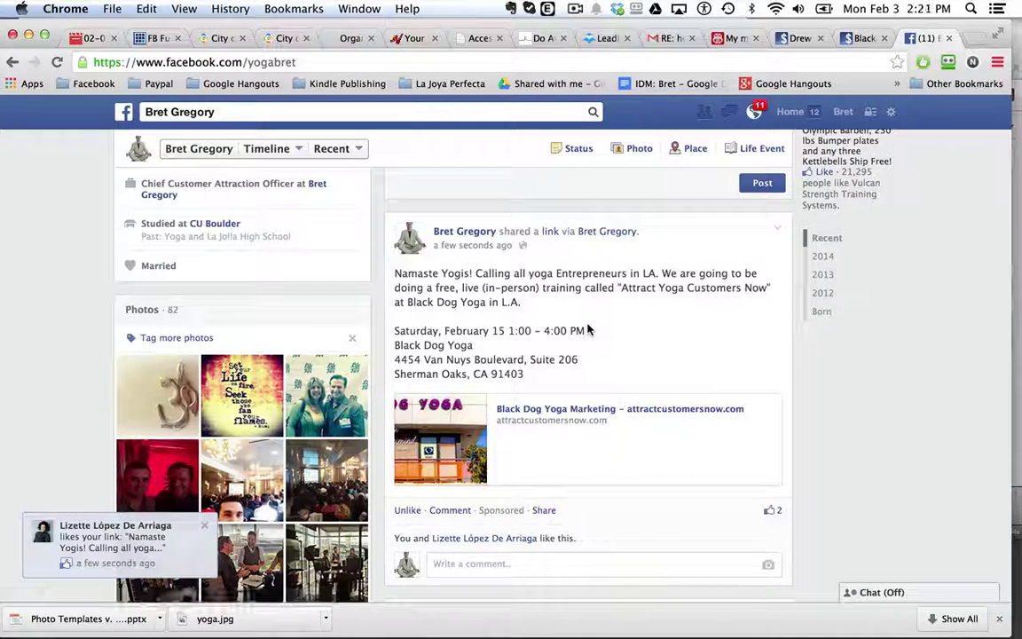
pyautogui.scroll(5, 588, 330)
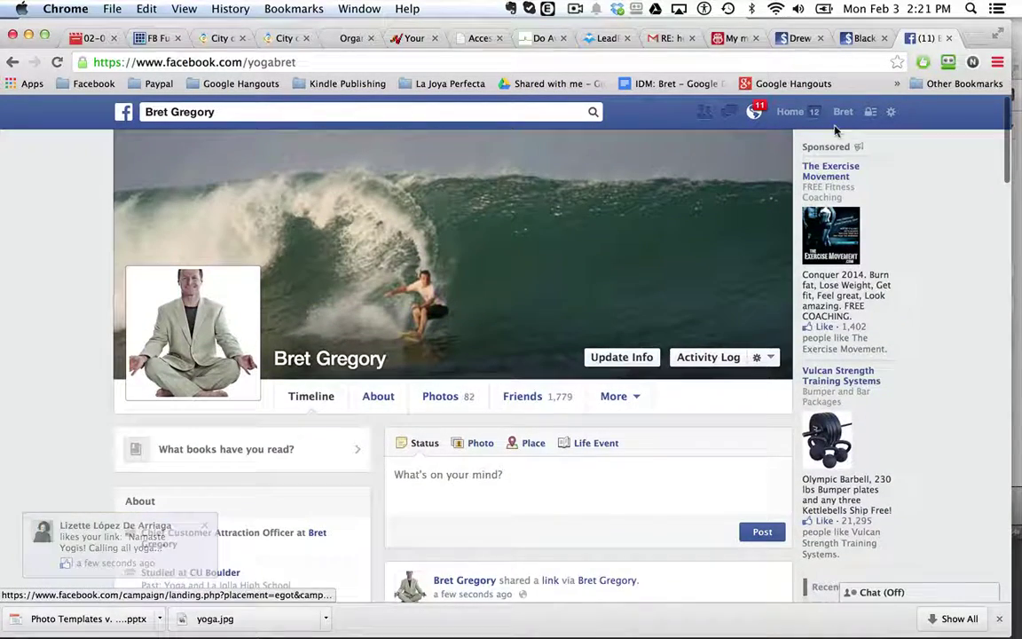
# Open the business page and review its original "Attract Yoga Customers Now" training post, including the likes and comments below it.
pyautogui.click(316, 533)
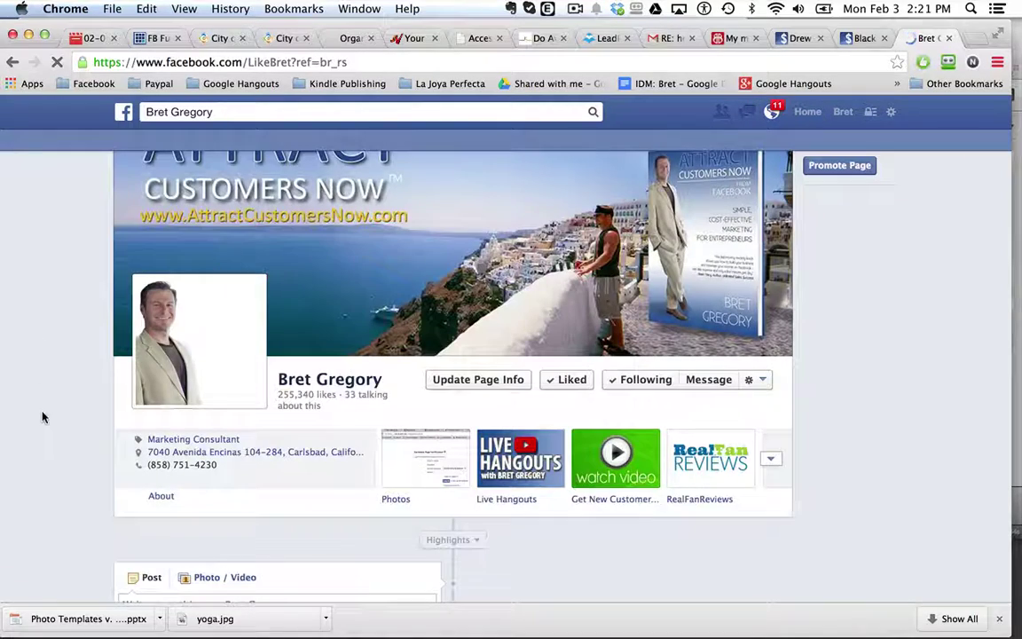
pyautogui.scroll(-2, 68, 484)
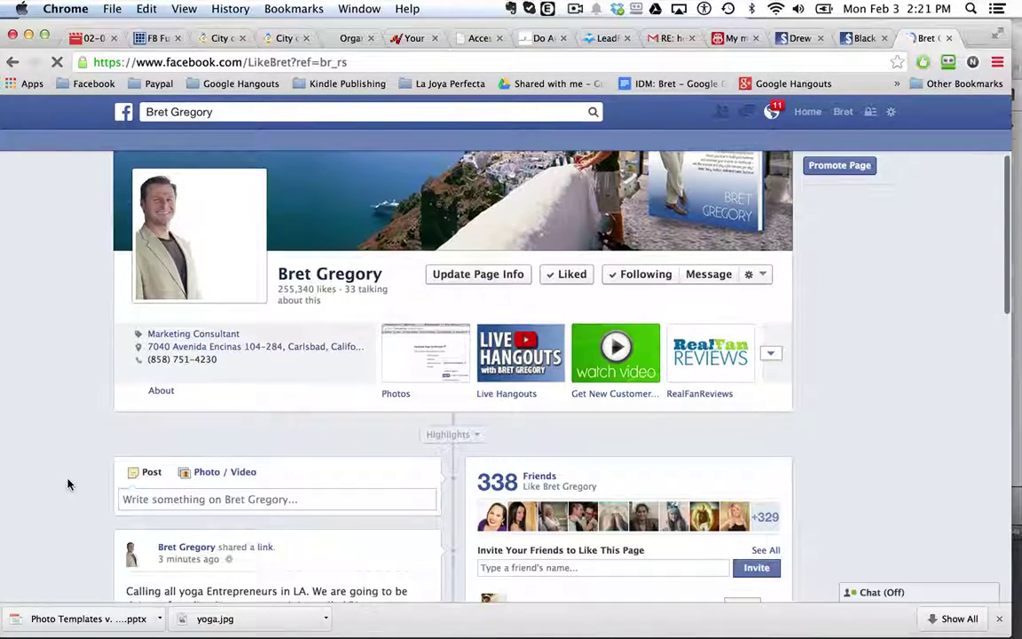
pyautogui.scroll(-7, 71, 497)
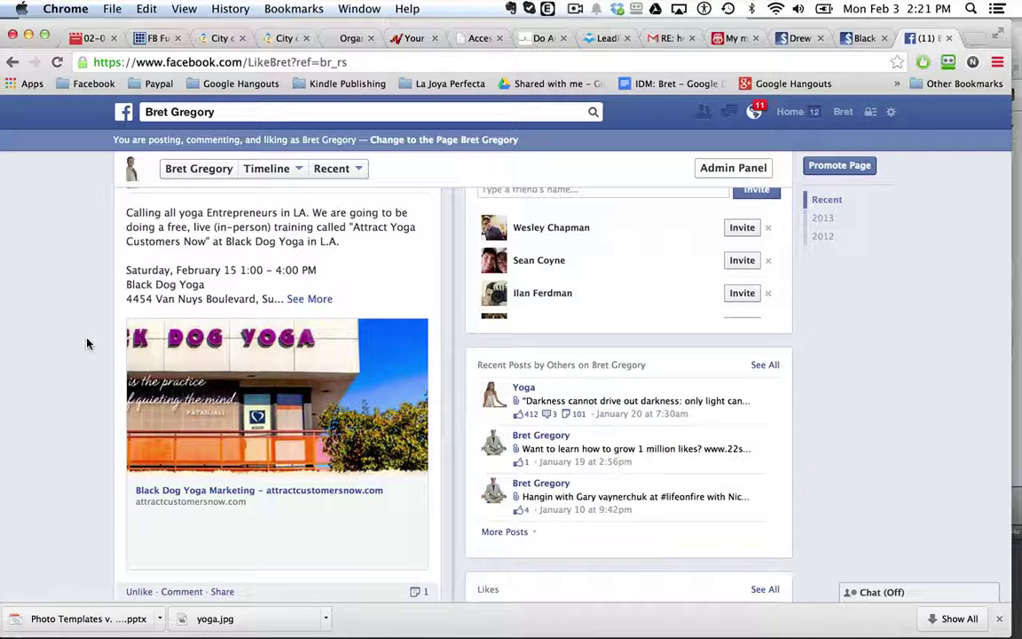
pyautogui.scroll(-3, 87, 343)
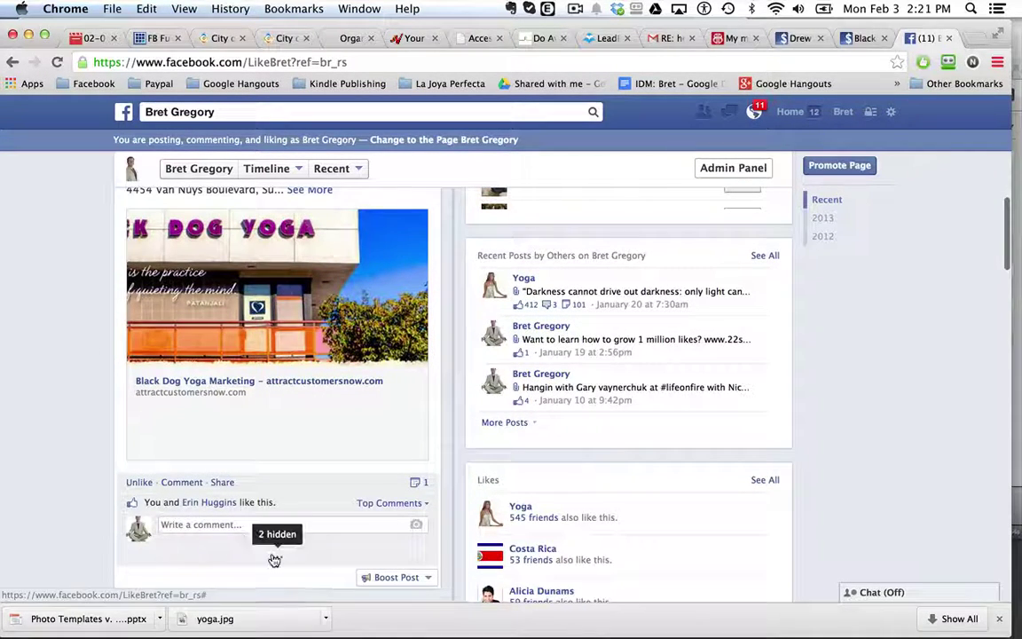
pyautogui.scroll(4, 85, 230)
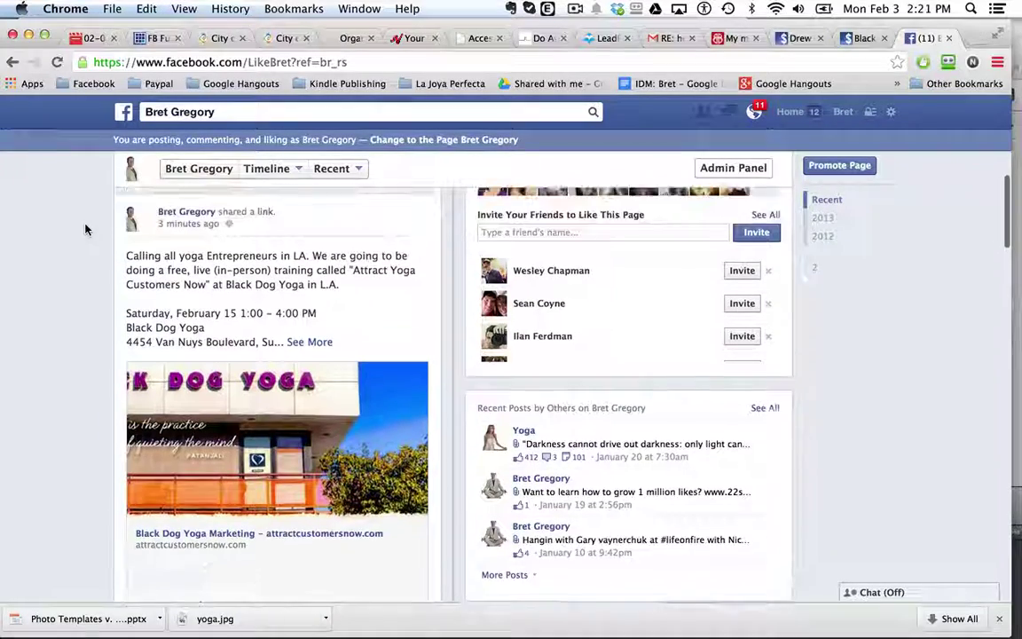
pyautogui.scroll(1, 85, 230)
pyautogui.scroll(-5, 85, 230)
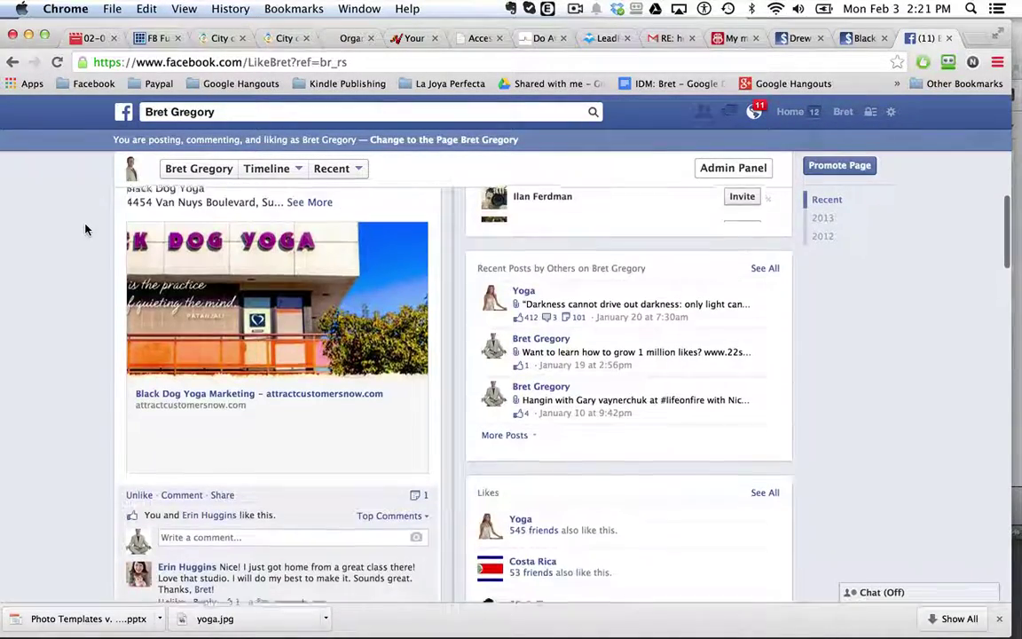
pyautogui.scroll(4, 85, 230)
pyautogui.scroll(1, 85, 229)
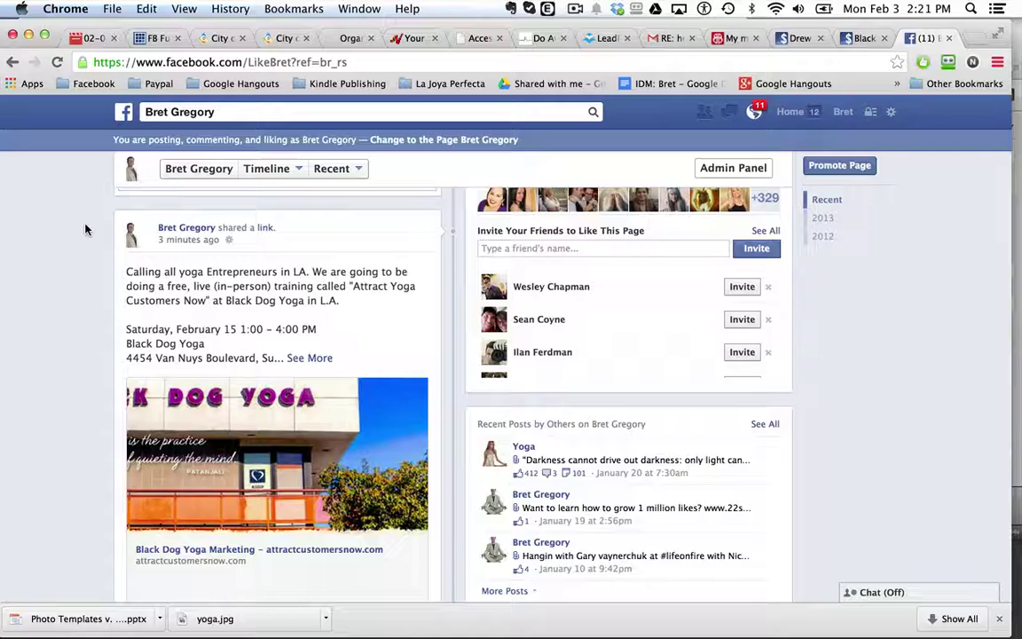